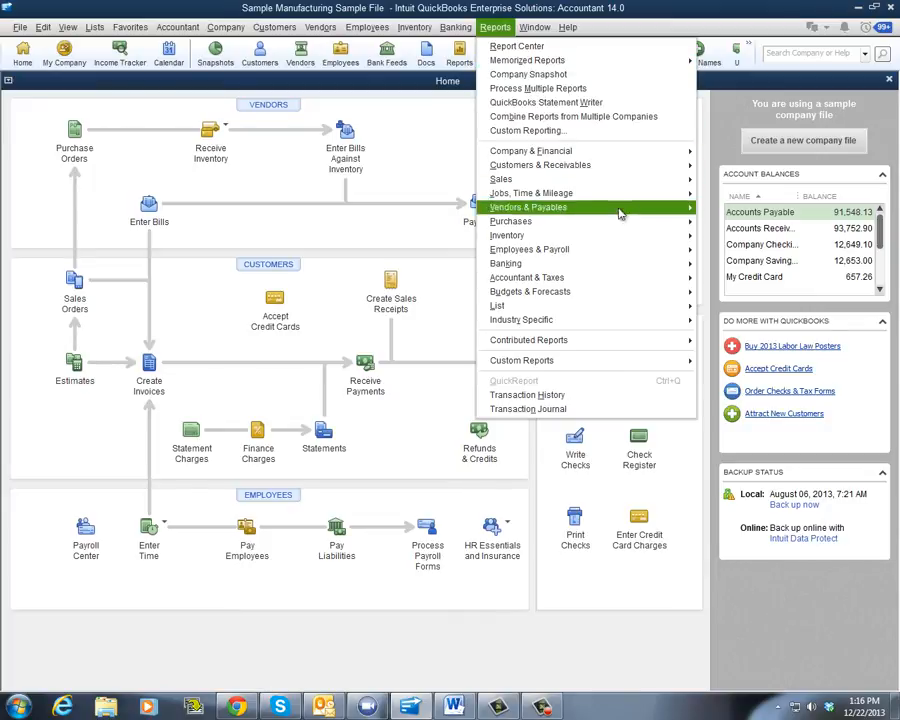
Step: Open the Open Purchase Orders report and add the Ship Date and Due Date columns to it
mouse_move(647, 223)
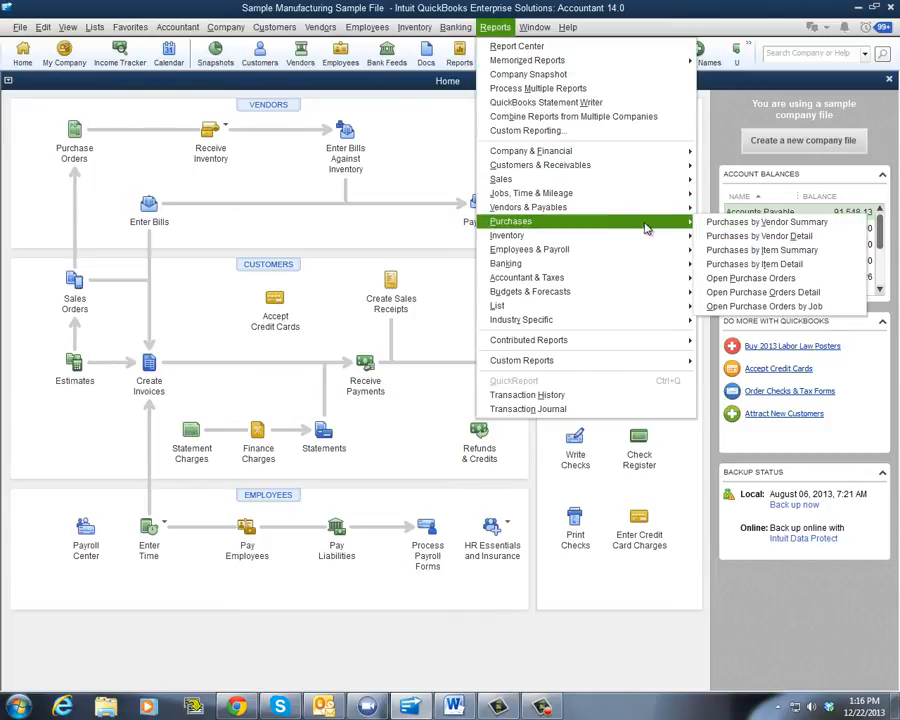
left_click(805, 281)
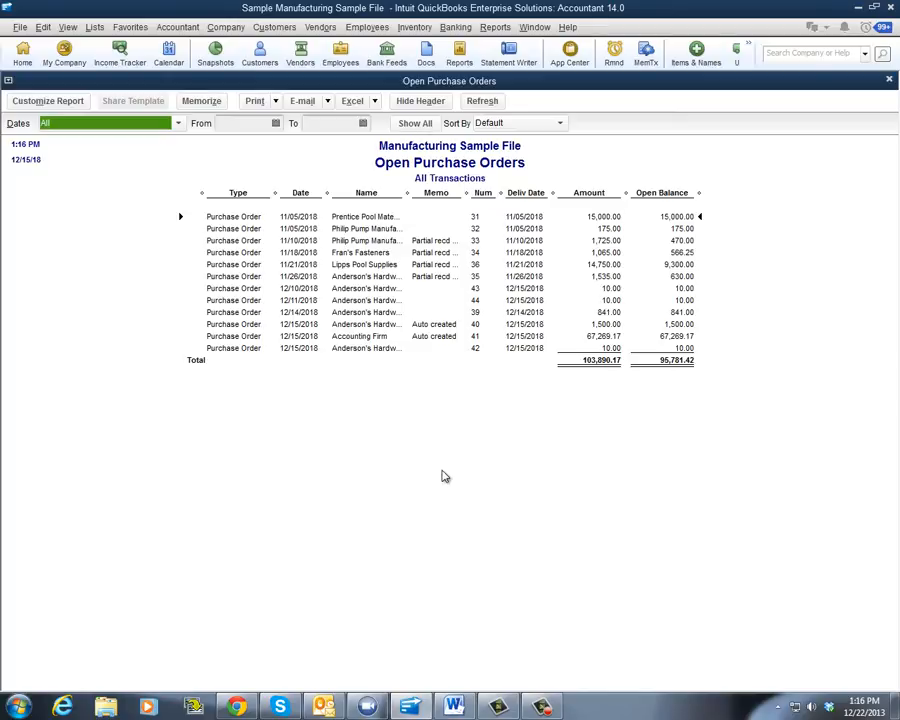
left_click(72, 101)
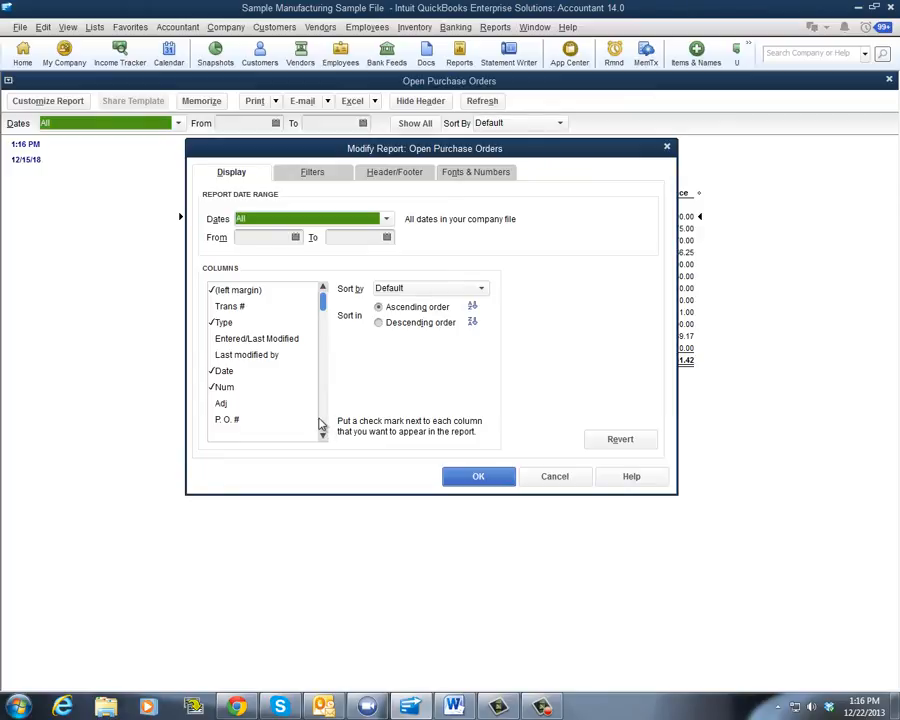
scroll(318, 422, "down", 6)
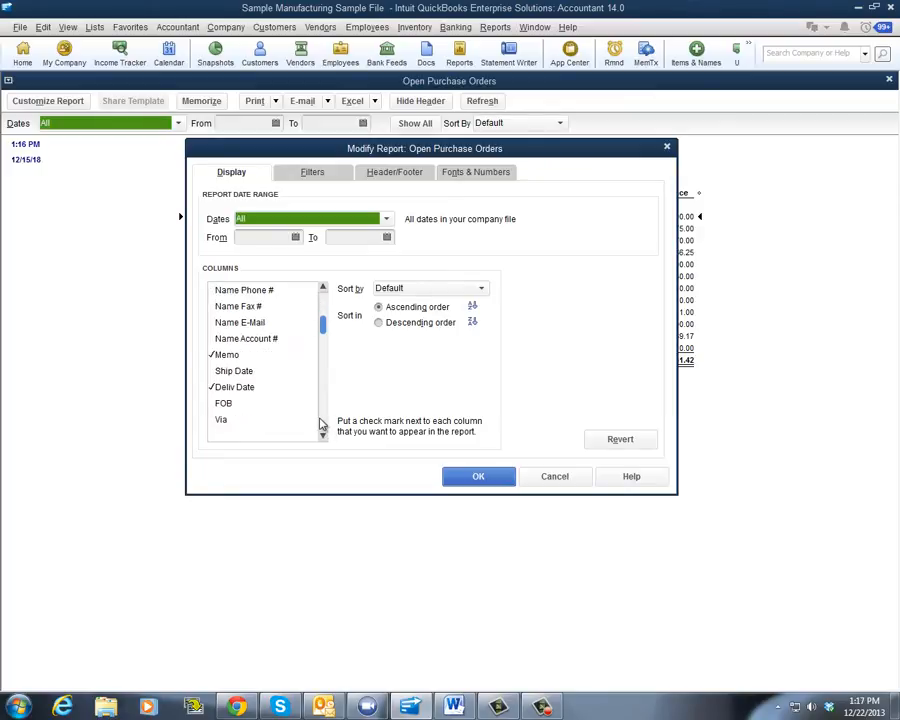
left_click(226, 371)
scroll(322, 419, "down", 3)
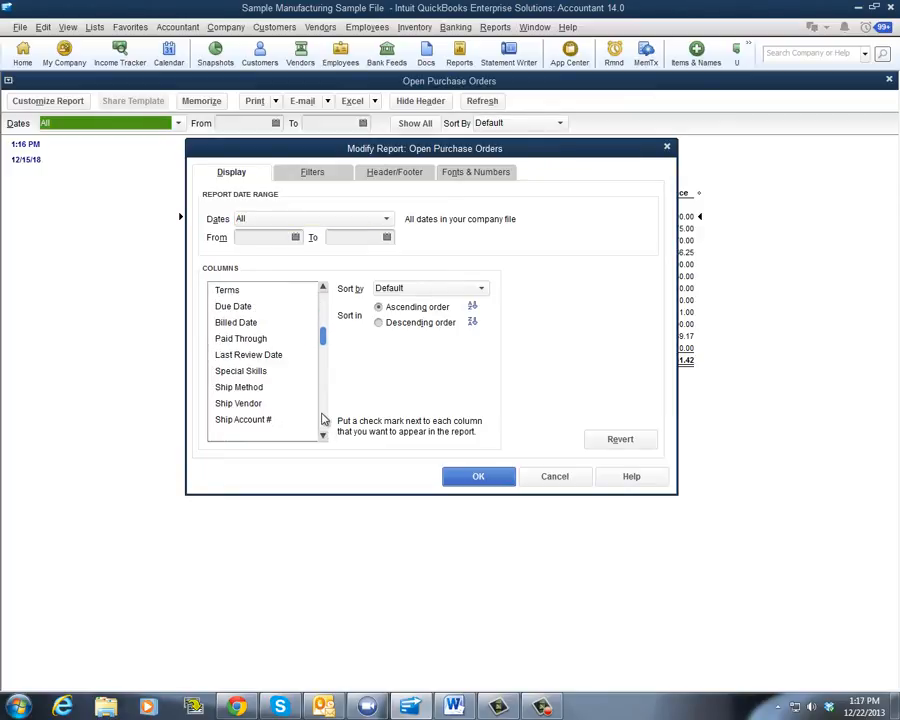
left_click(226, 306)
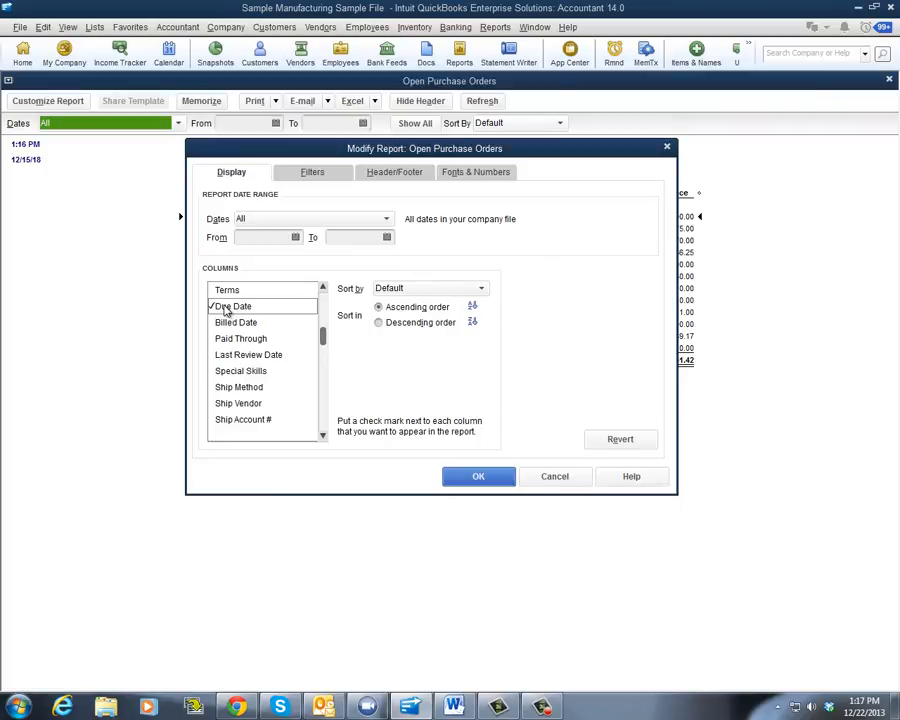
left_click(479, 477)
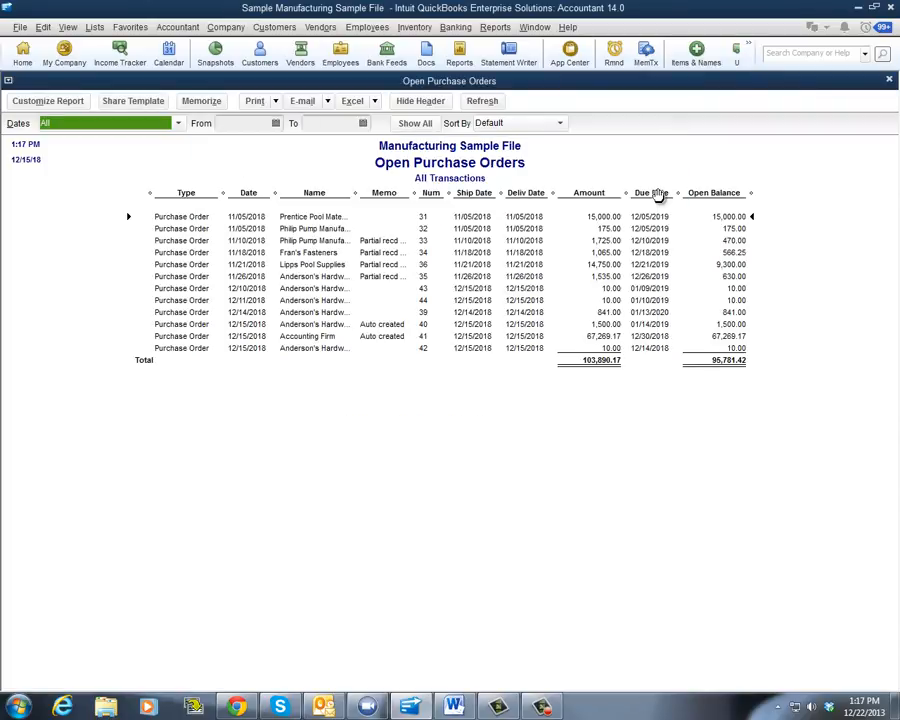
Step: Place the Due Date column directly after Deliv Date, sort the report by Deliv Date, and close it
left_click_drag(658, 196, 573, 204)
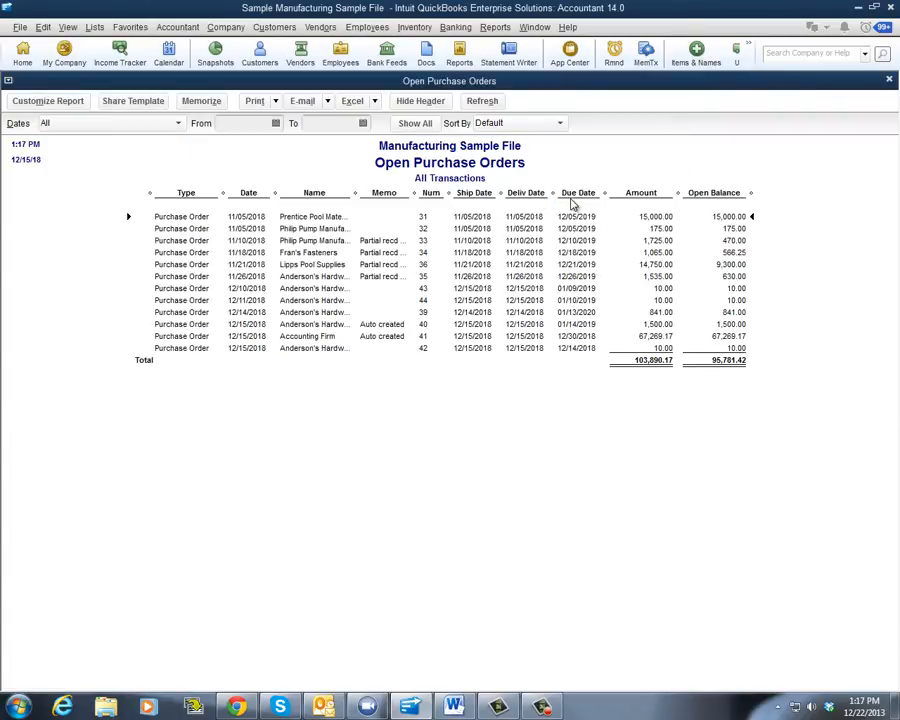
left_click(560, 123)
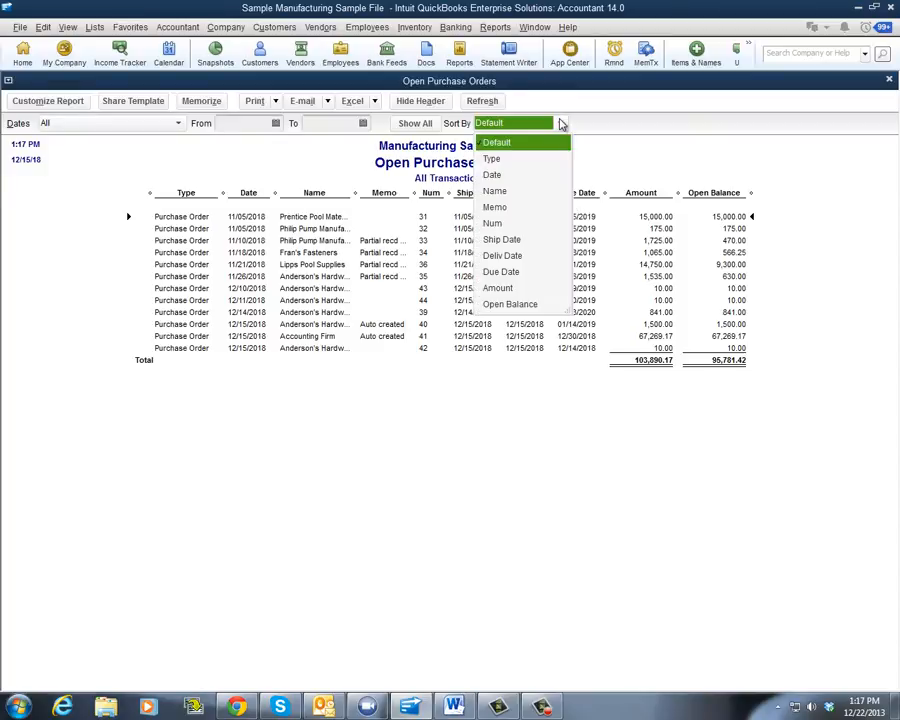
left_click(514, 255)
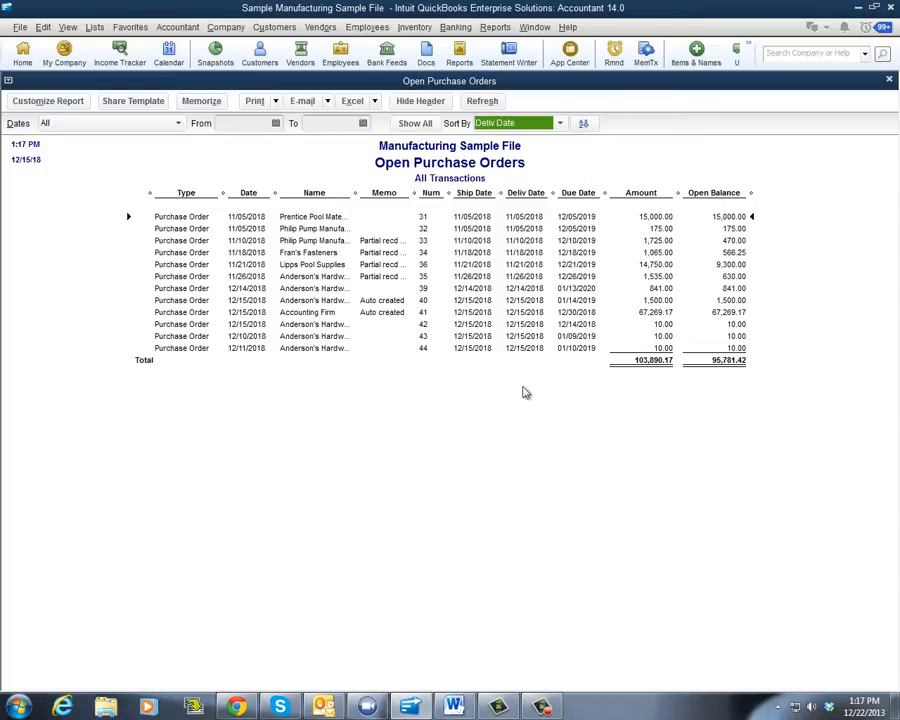
left_click(887, 80)
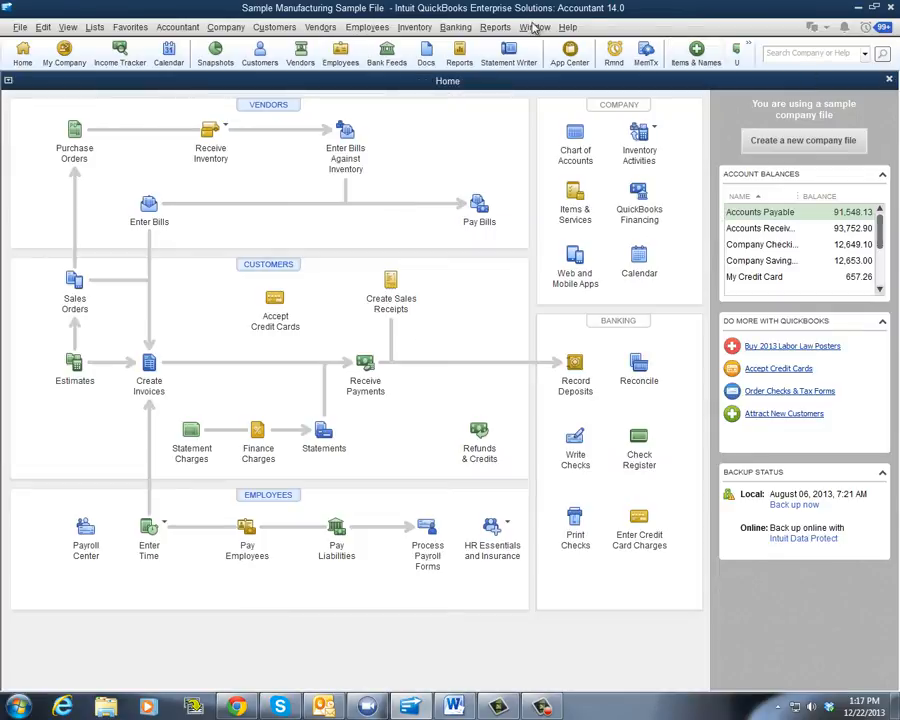
Step: Open the Open Purchase Orders Detail report to review ordered, received and backordered quantities per item, and close it
left_click(494, 27)
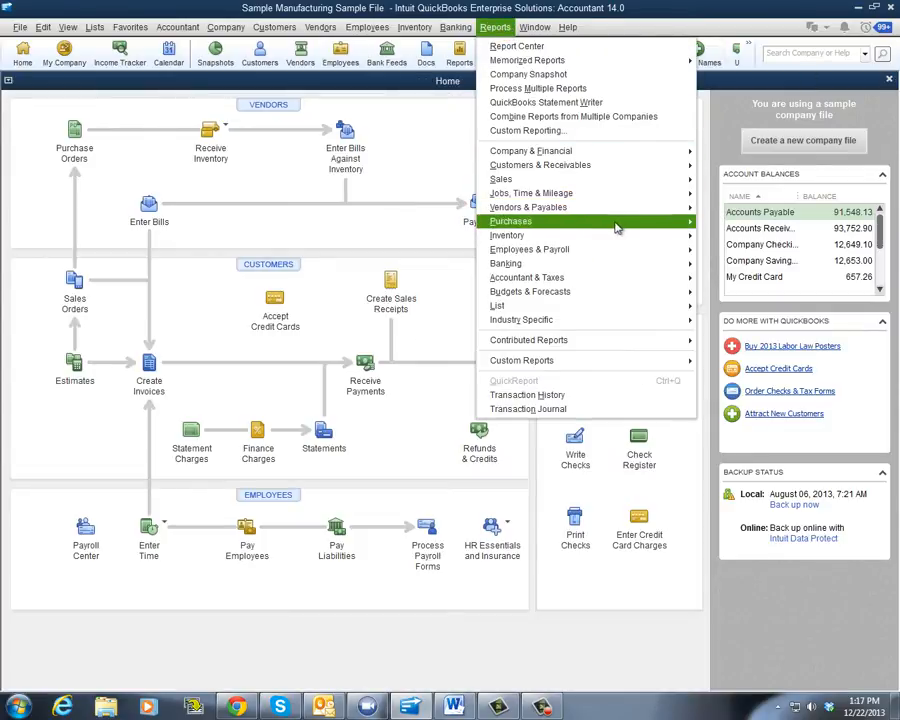
mouse_move(640, 221)
left_click(760, 289)
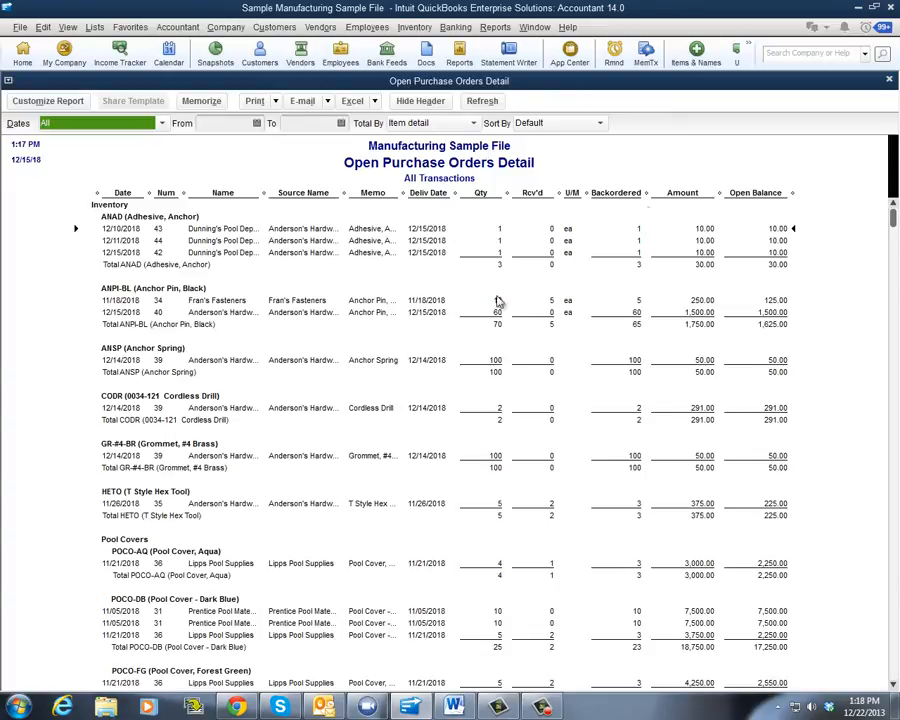
left_click(889, 79)
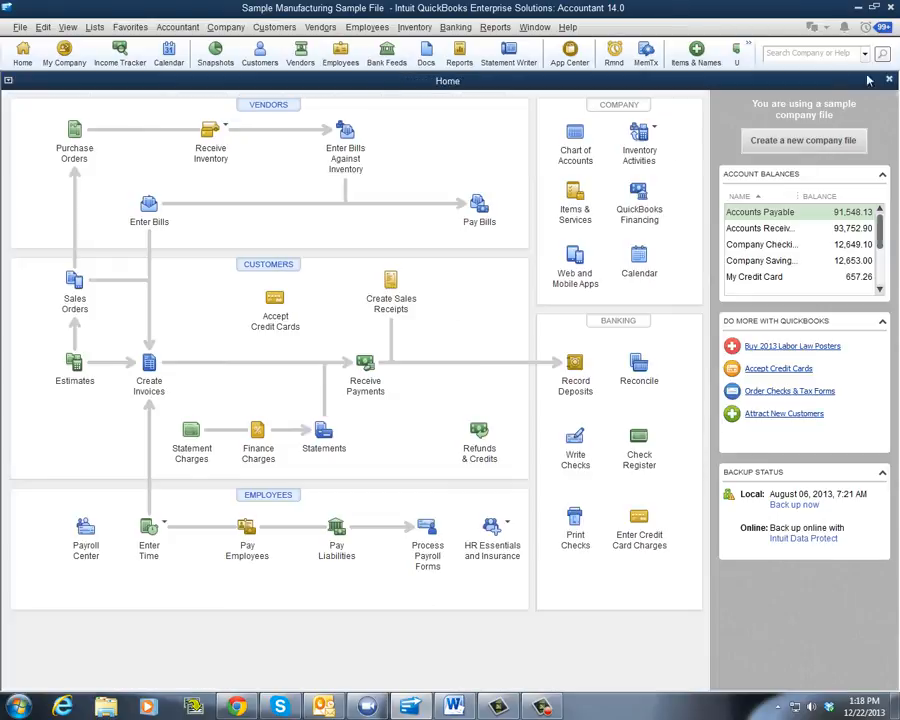
Step: Open the Open Purchase Orders by Job report and inspect its purchase order dated 12/15/2018, closing both when done
left_click(494, 27)
mouse_move(655, 228)
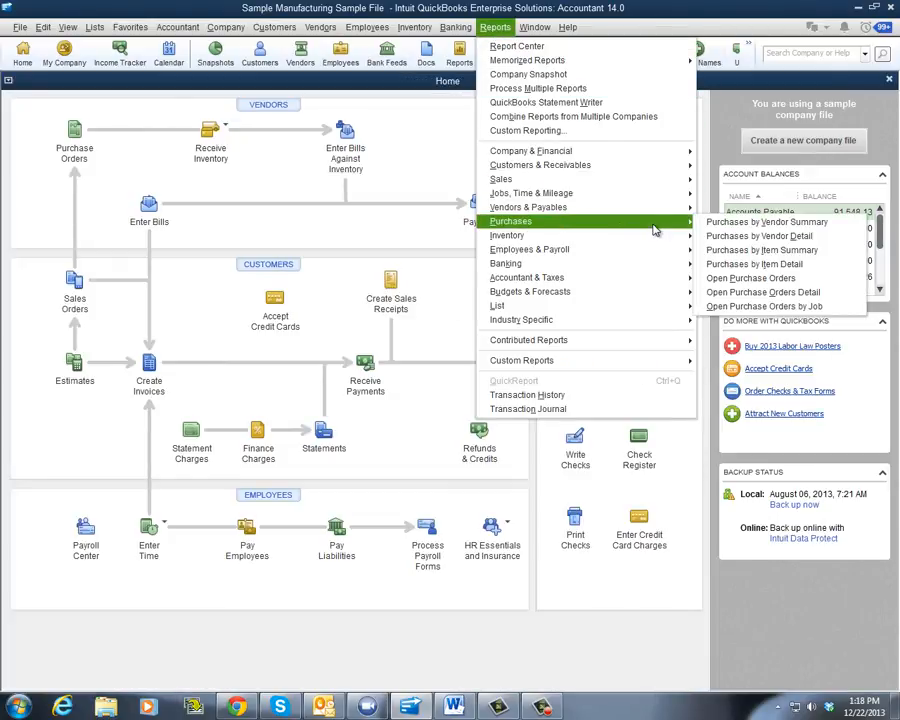
left_click(760, 307)
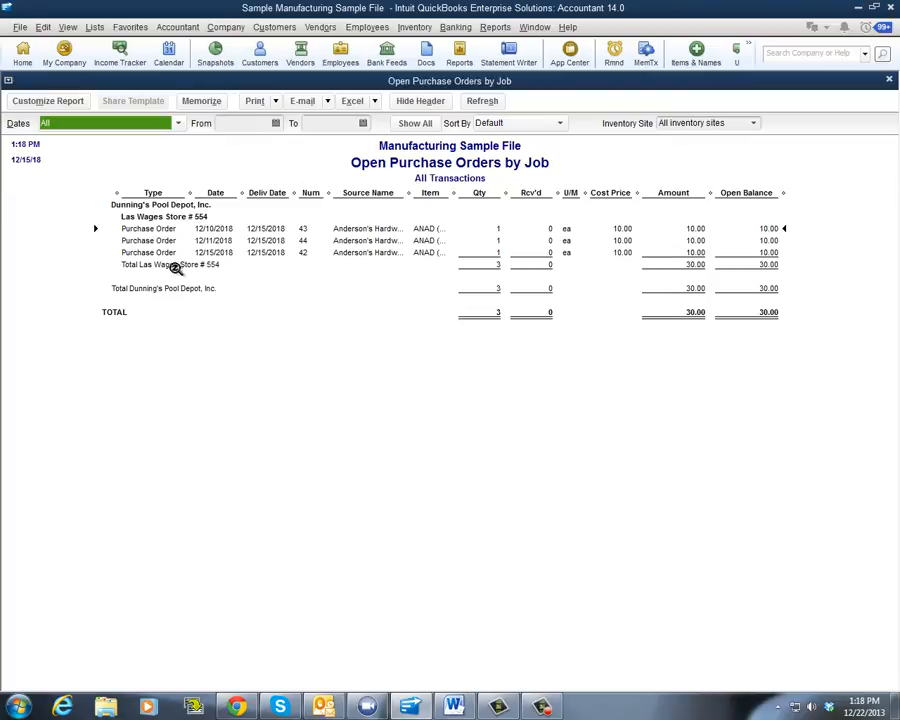
double_click(225, 252)
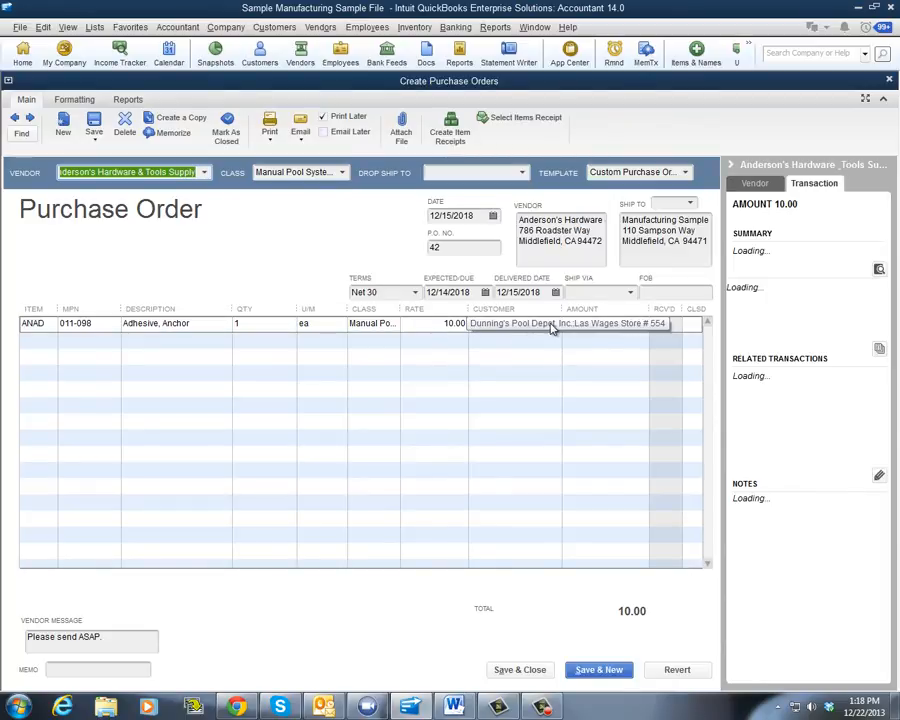
left_click(530, 672)
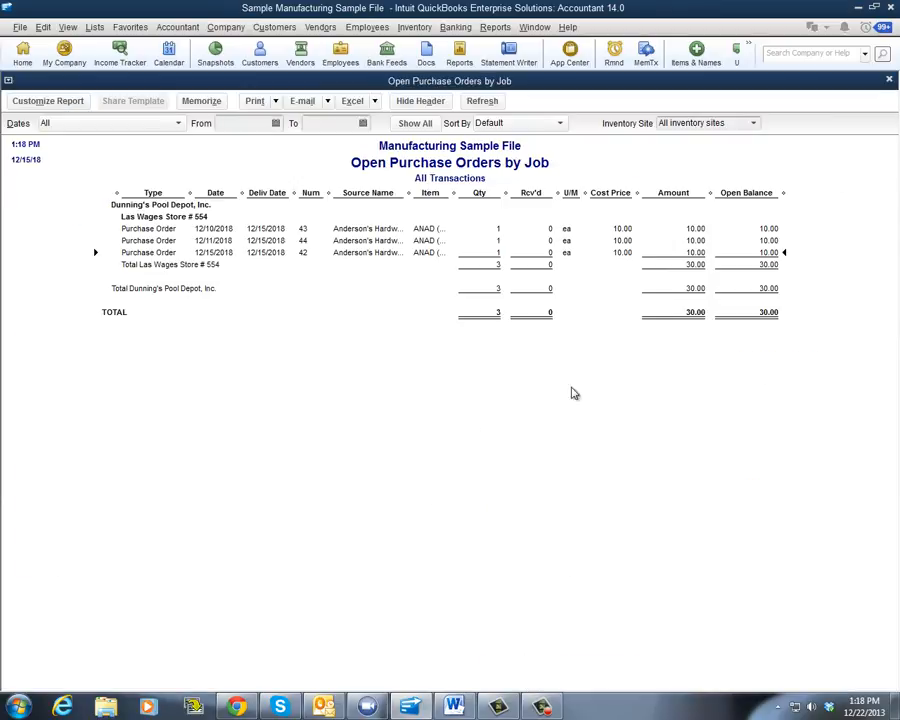
left_click(890, 81)
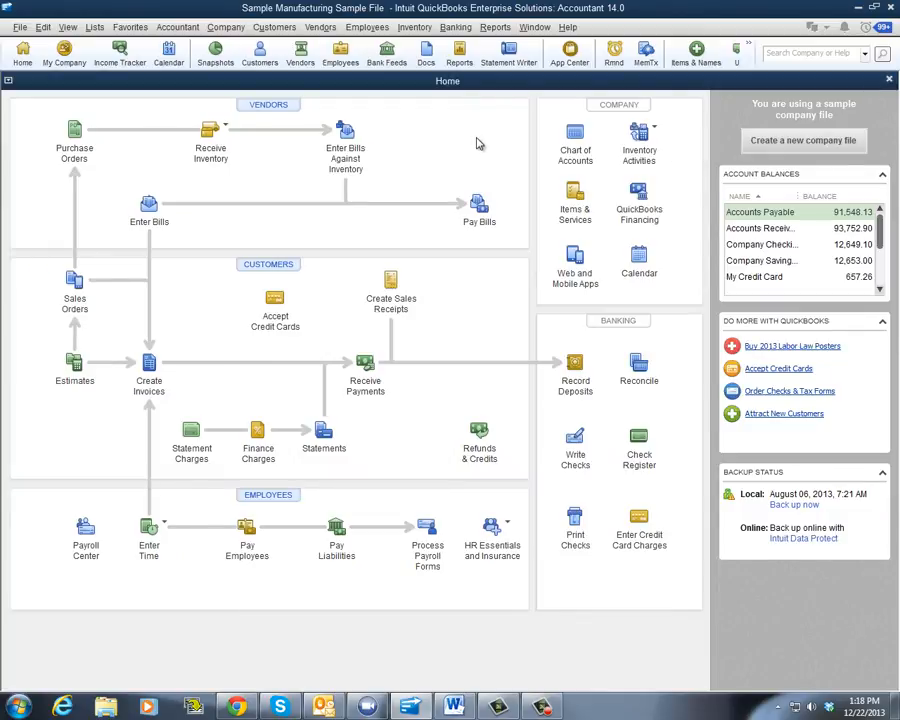
Step: Open the Item List and widen the Name and Description columns to make their text readable
left_click(572, 198)
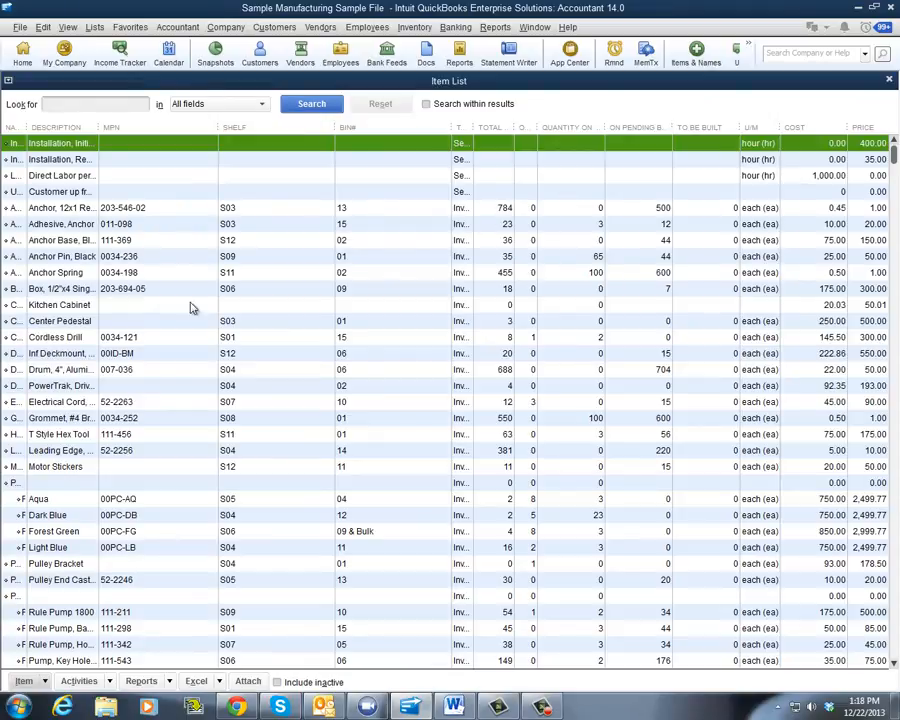
left_click_drag(22, 127, 70, 127)
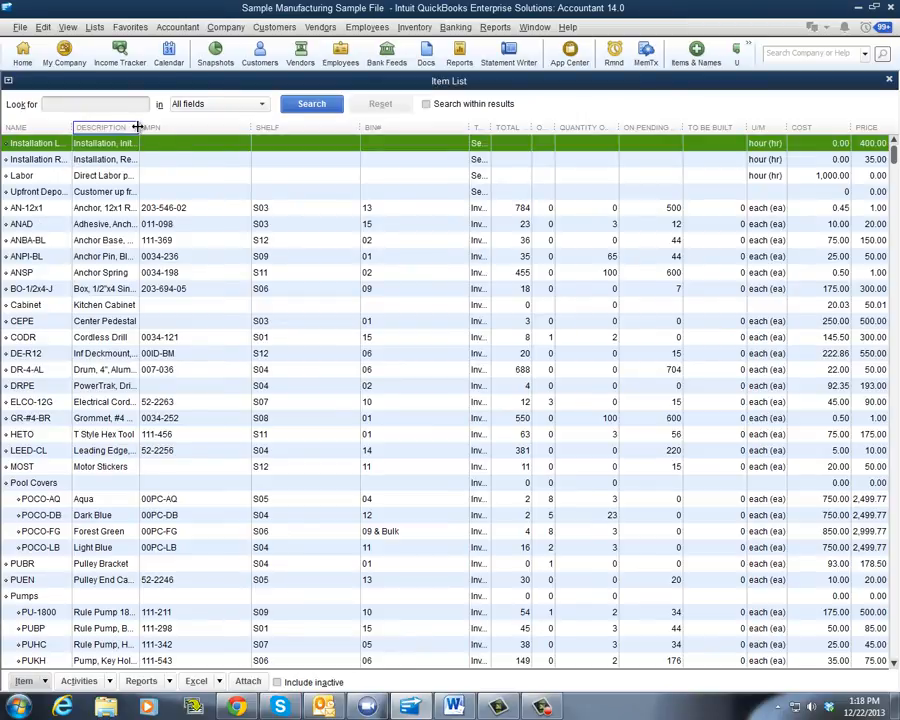
left_click_drag(137, 127, 193, 127)
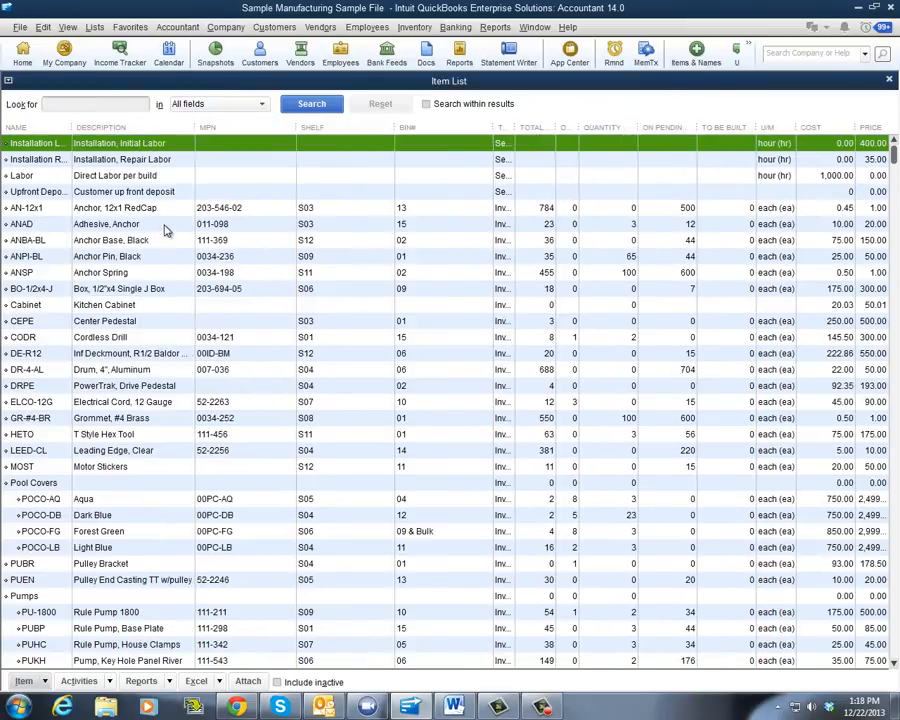
Step: Open the ANAD item for editing and check its preferred vendor and global reorder point
left_click(60, 226)
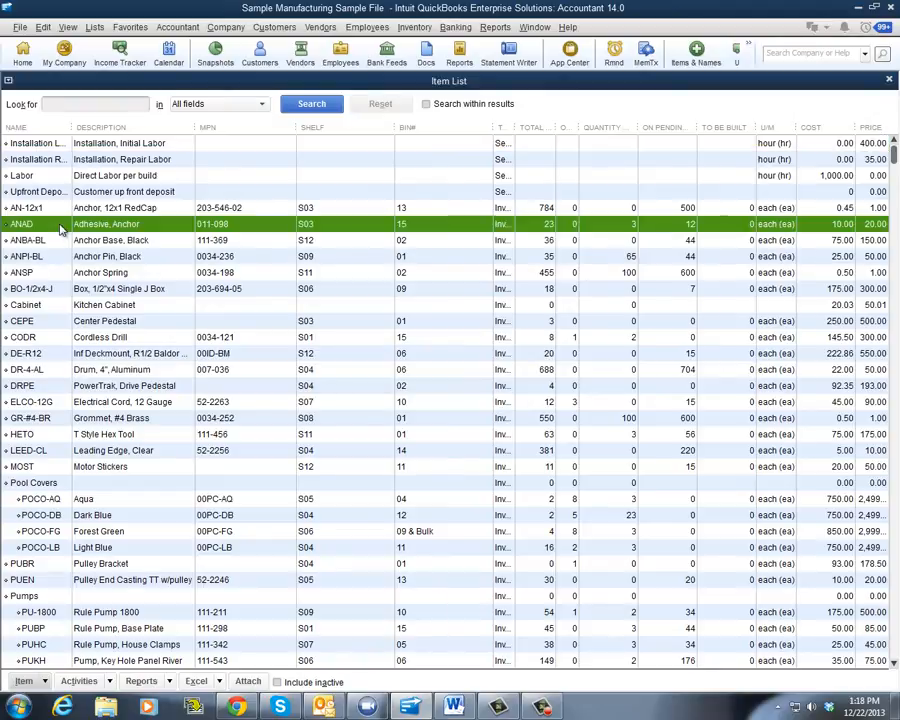
double_click(60, 228)
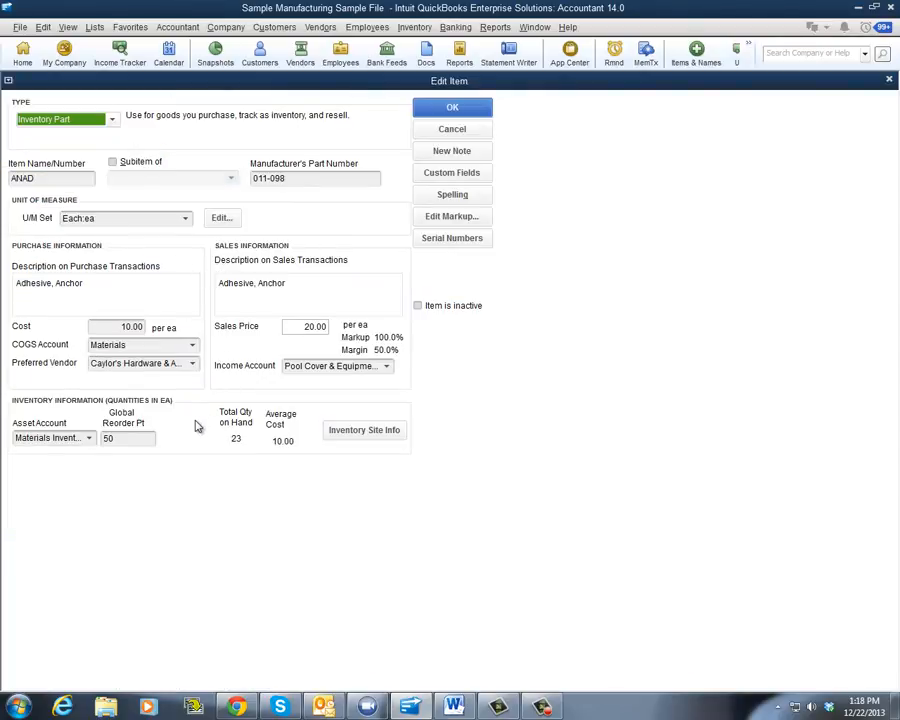
left_click(192, 364)
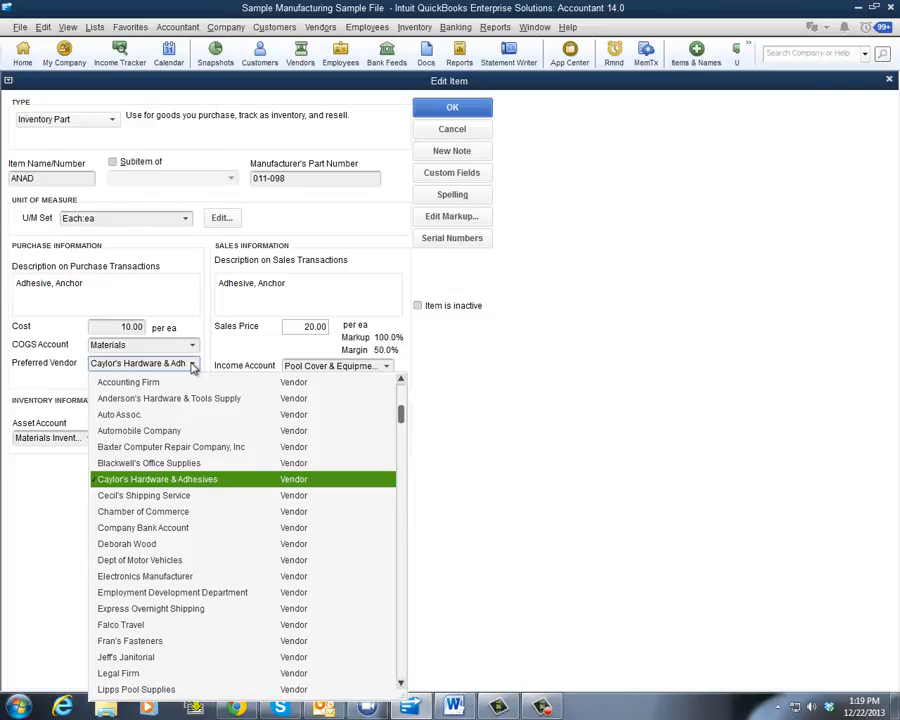
left_click(192, 366)
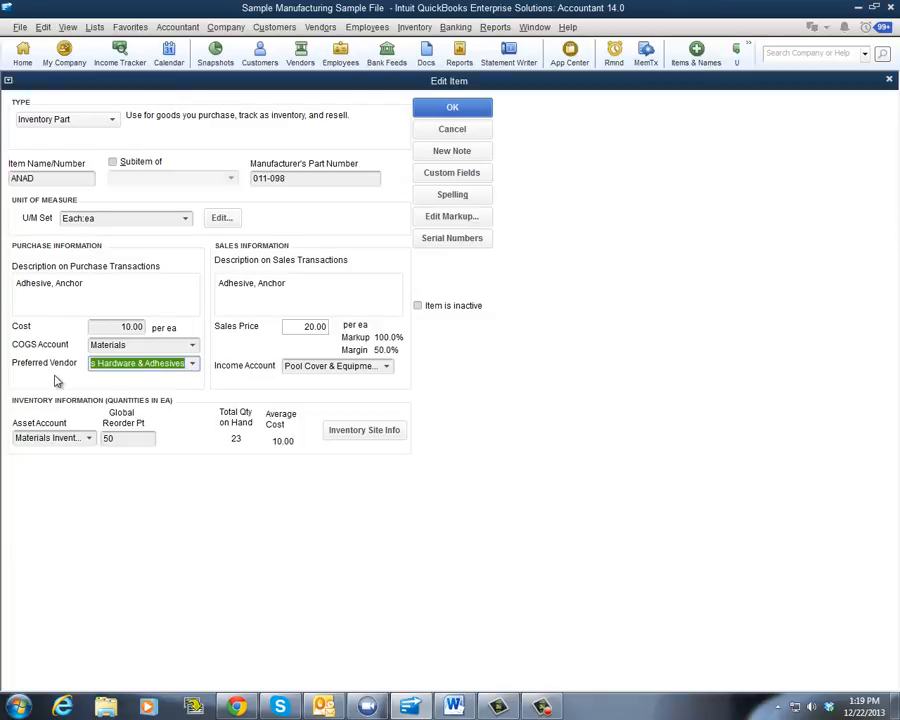
left_click(142, 440)
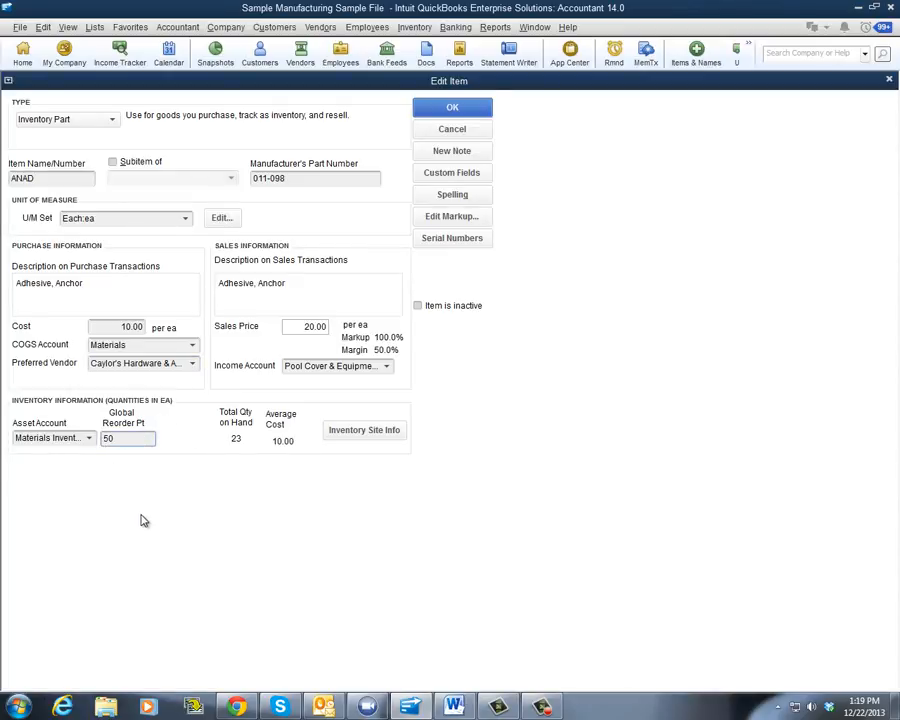
Step: Check the ANAD item's reorder minimum and maximum for the Kent, WA inventory site, and close the item with OK
left_click(388, 436)
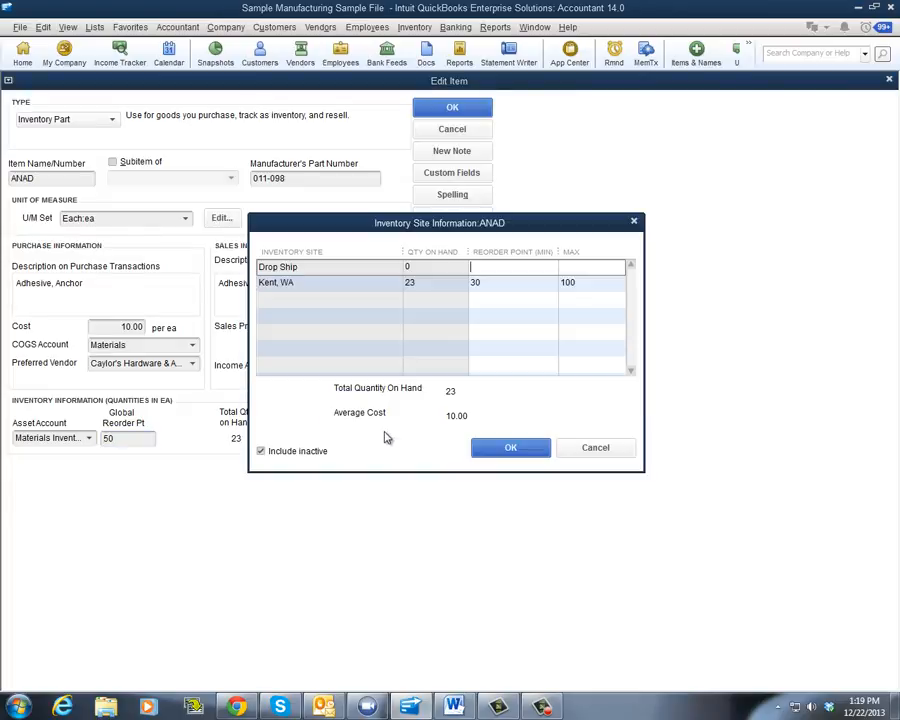
left_click(315, 290)
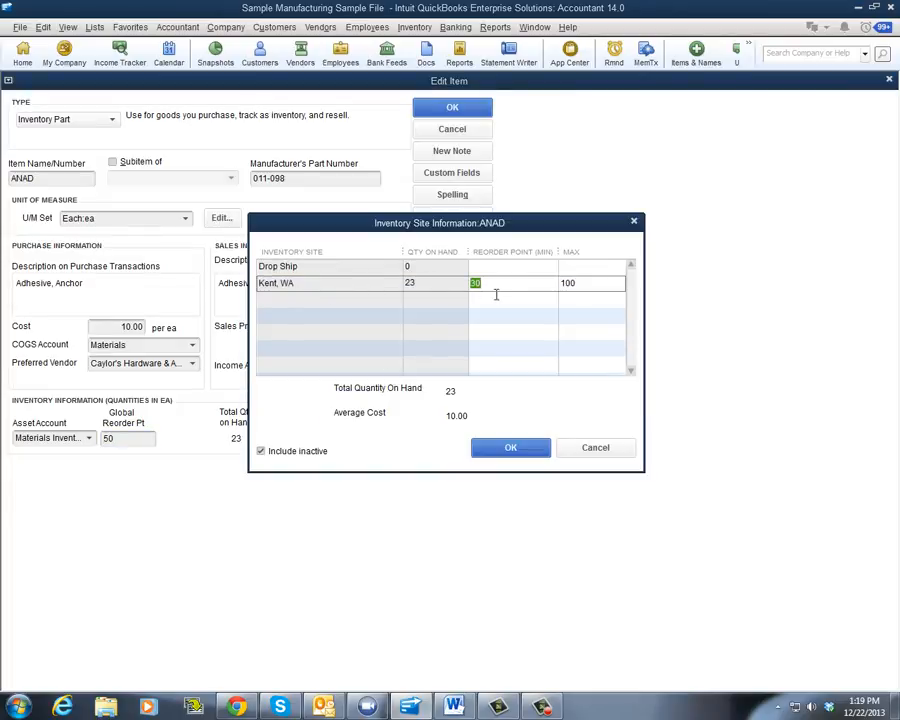
left_click(599, 288)
left_click(511, 448)
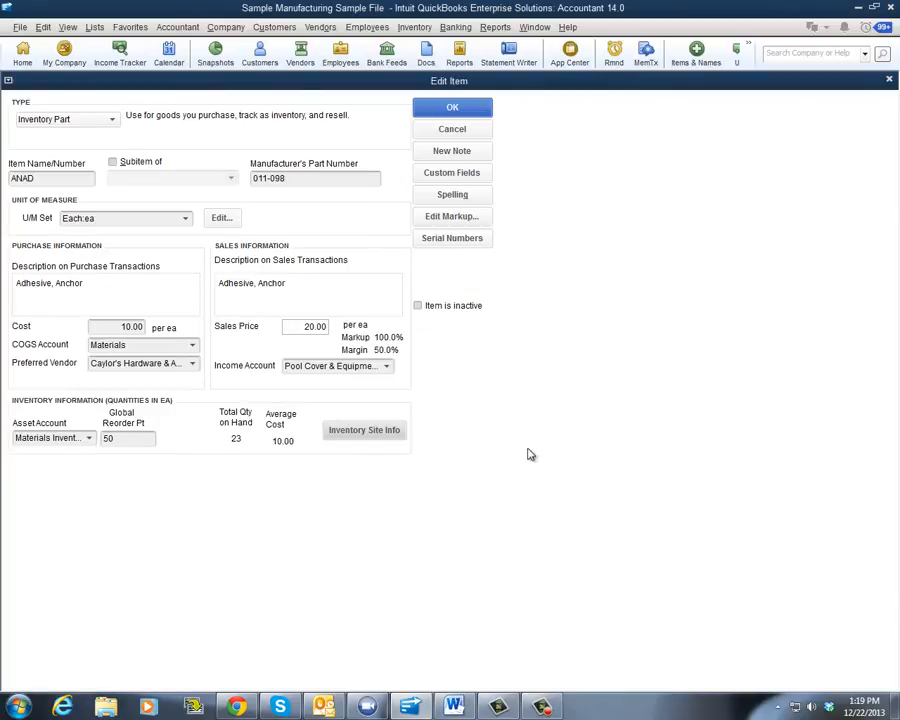
left_click(476, 112)
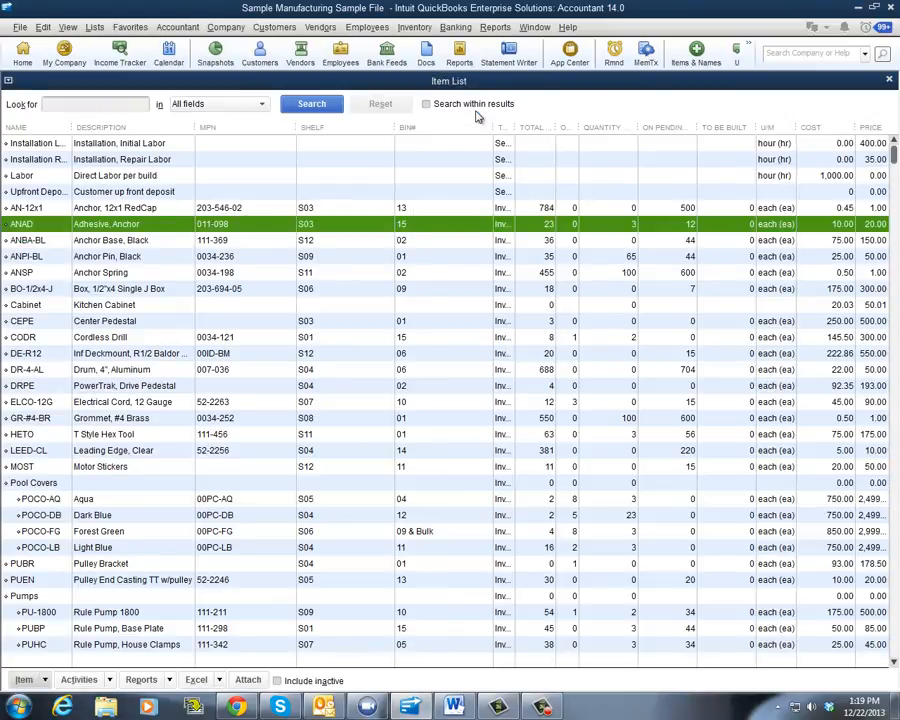
Step: Open the Inventory Stock Status by Item report
left_click(498, 28)
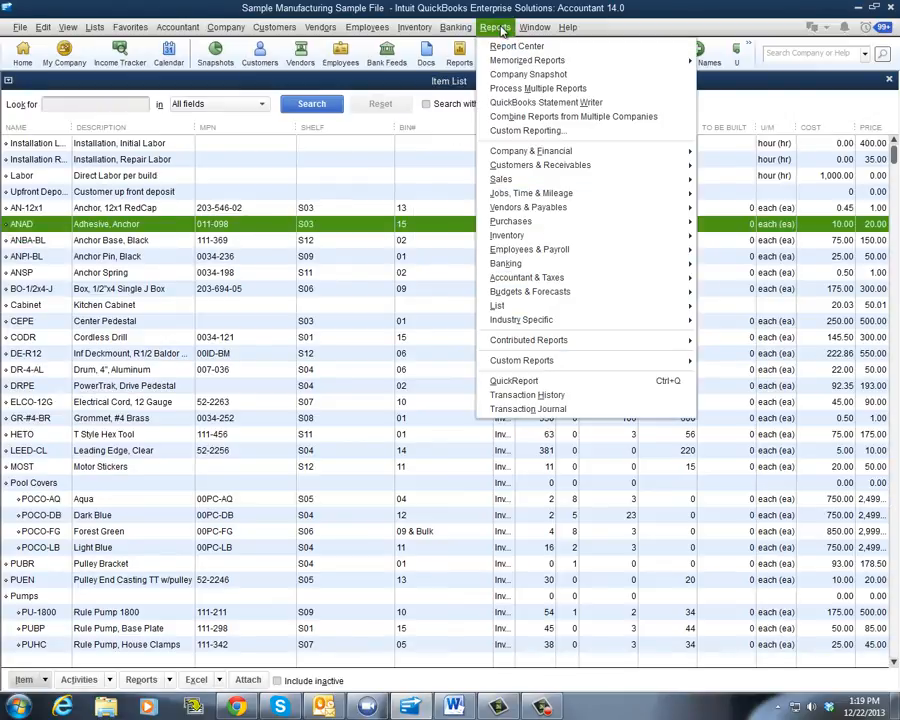
mouse_move(594, 249)
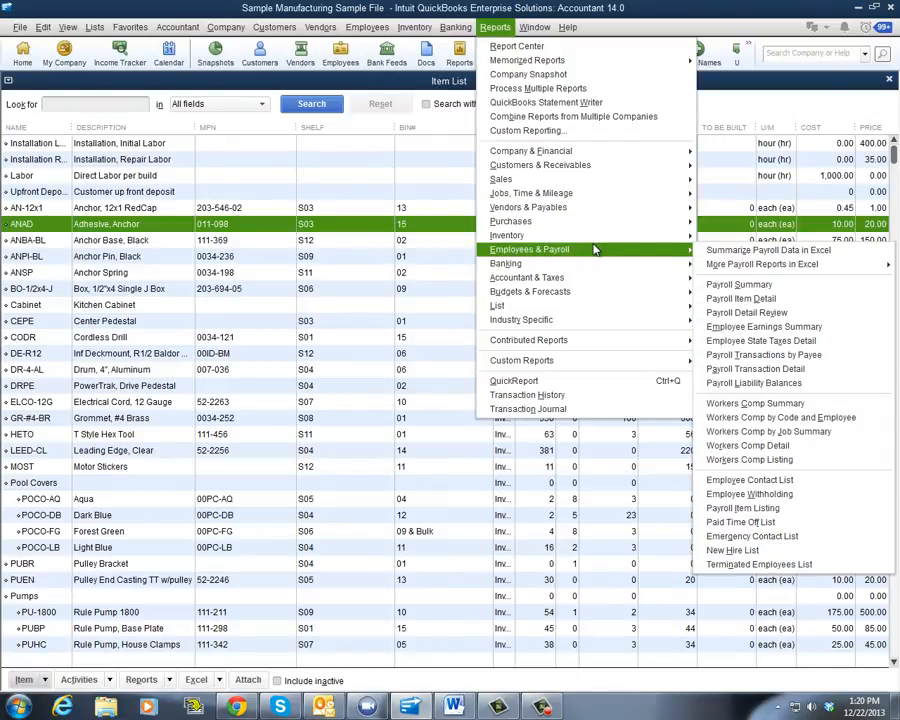
mouse_move(634, 235)
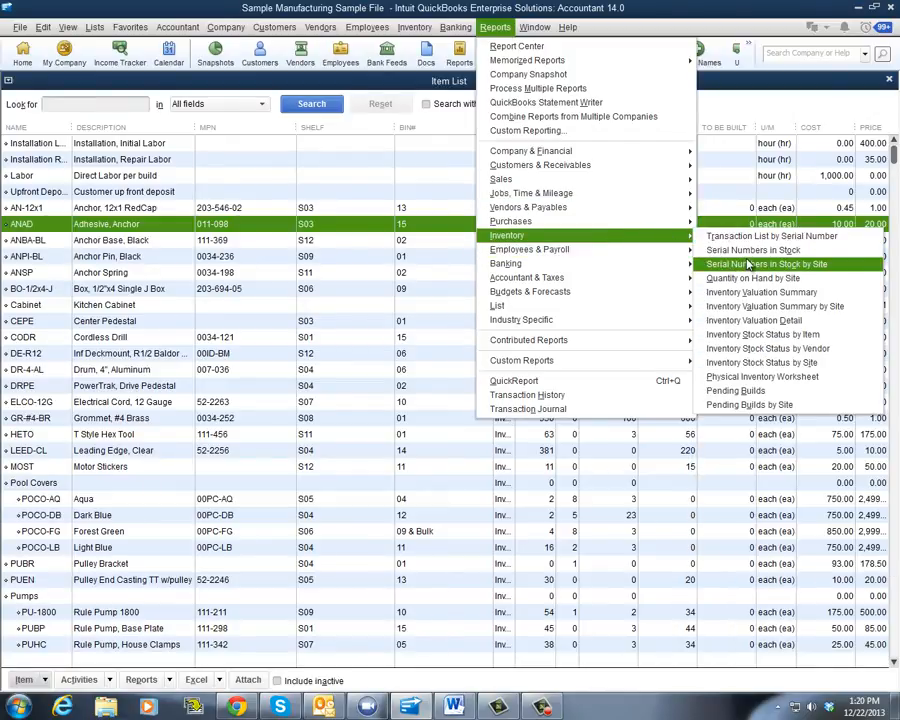
left_click(820, 336)
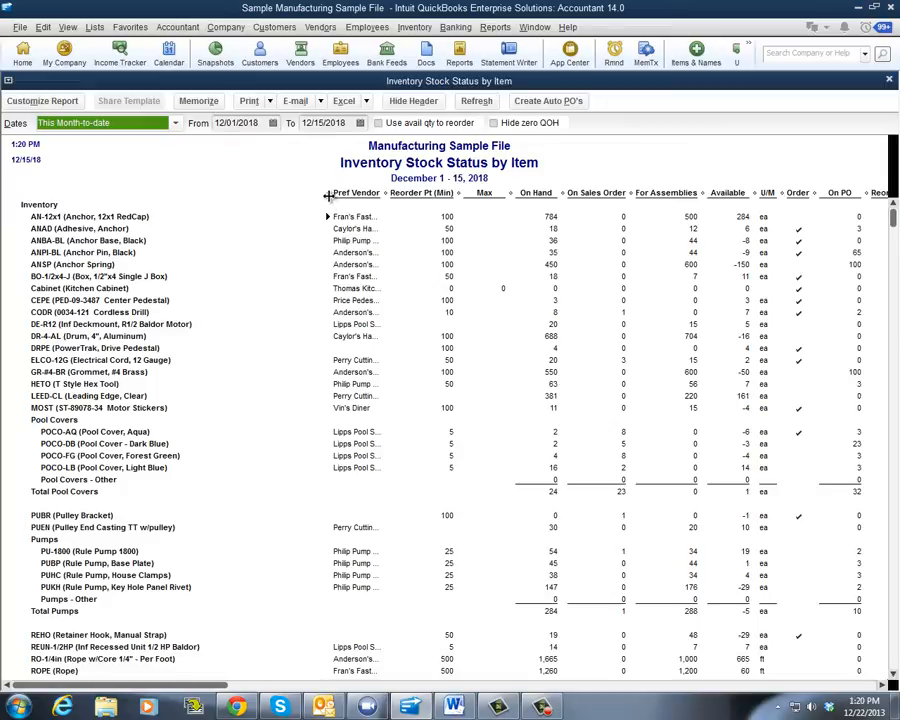
Step: Narrow the stock status report's item column and mark ANAD for ordering in Create Auto PO's
left_click_drag(330, 193, 246, 195)
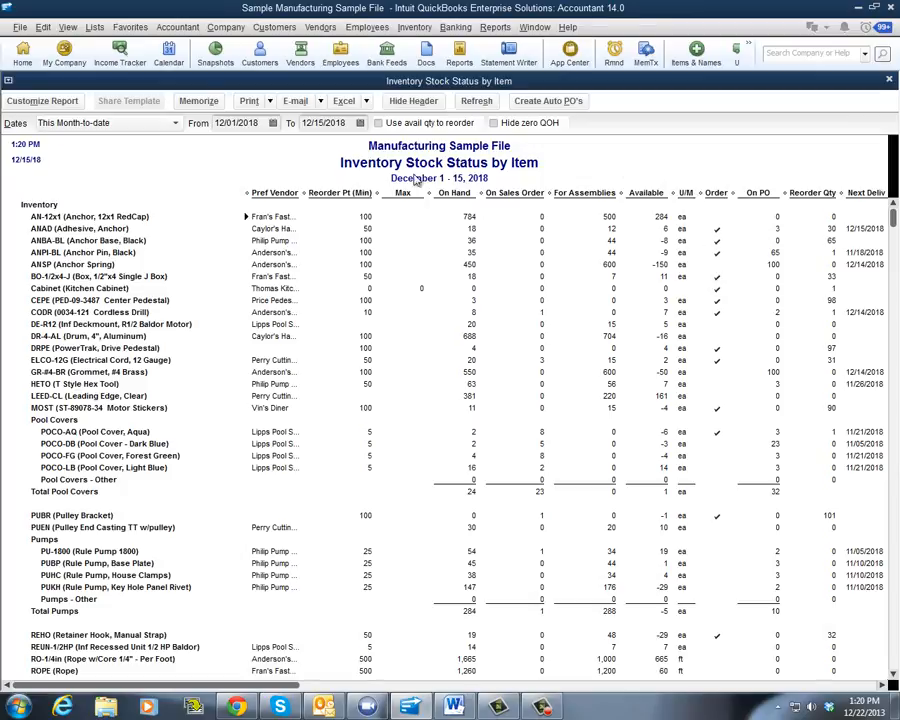
left_click(562, 105)
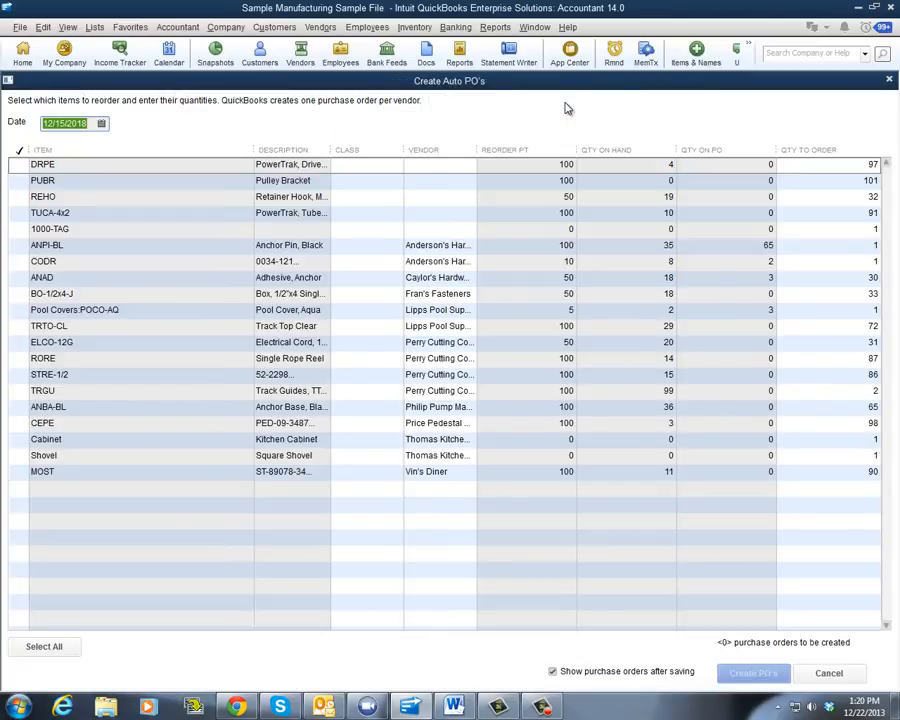
left_click(18, 279)
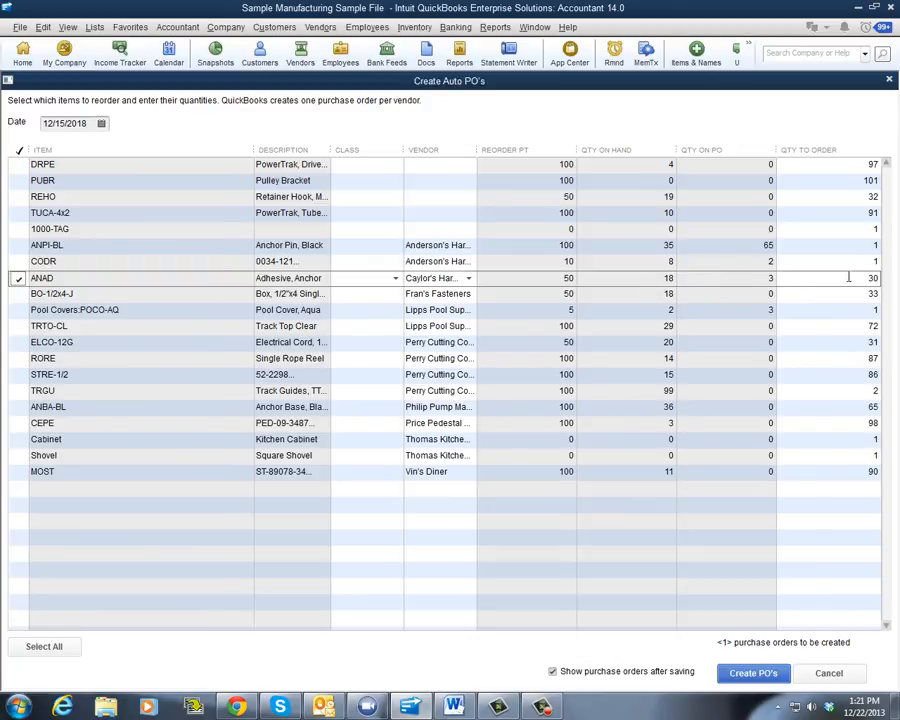
left_click(848, 277)
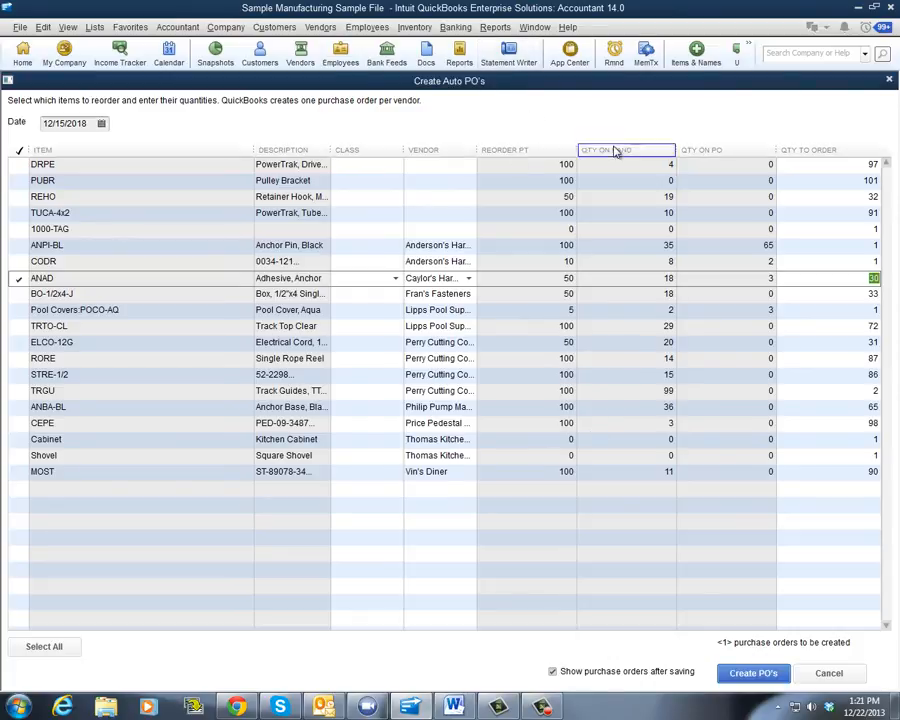
Step: Open the Inventory Stock Status by Site report
left_click(534, 27)
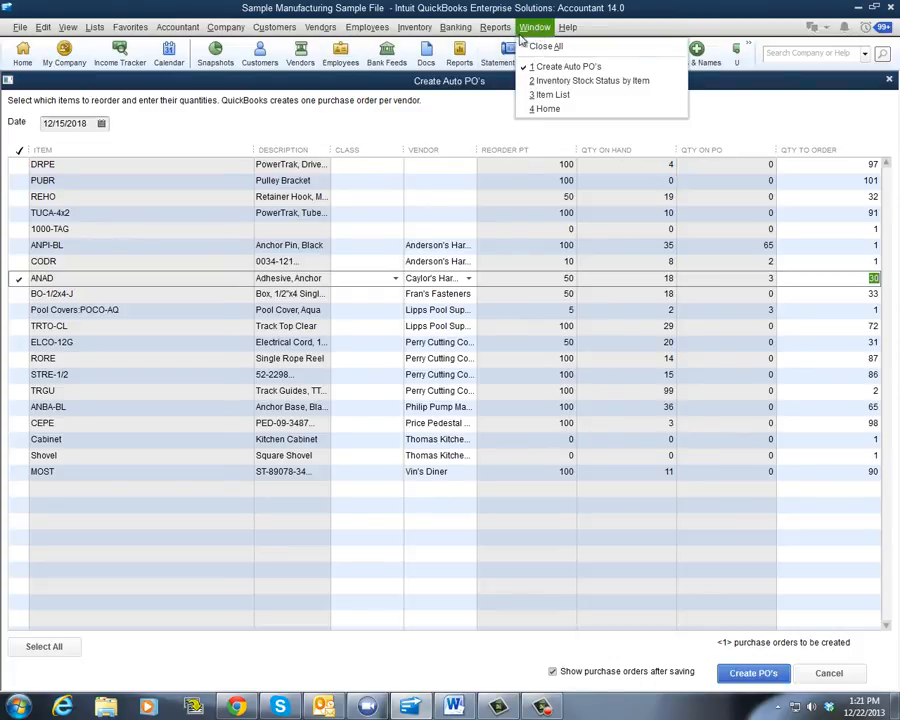
mouse_move(499, 30)
mouse_move(660, 236)
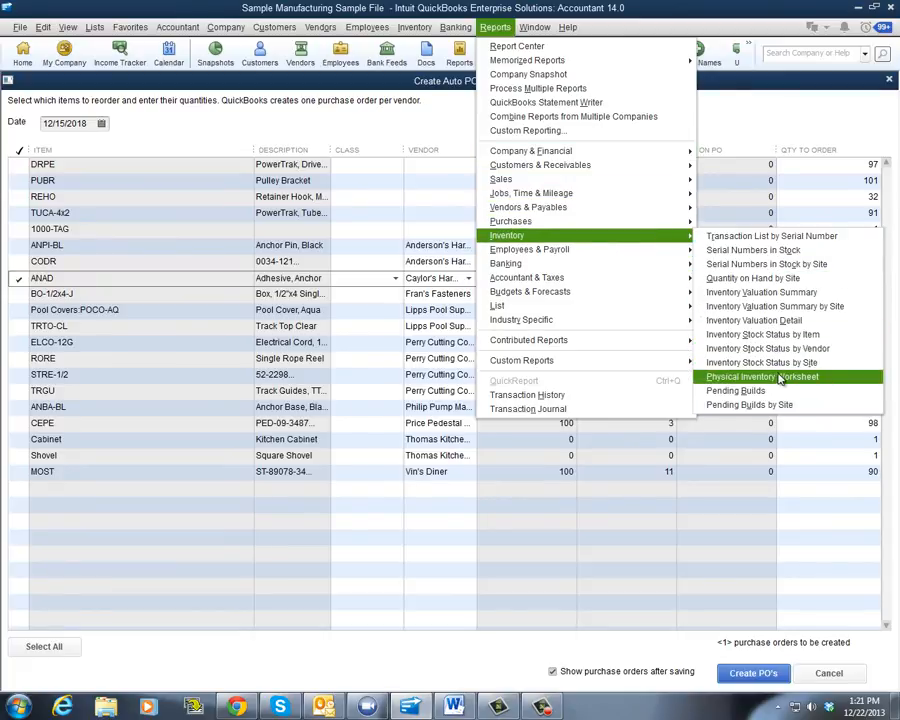
left_click(791, 365)
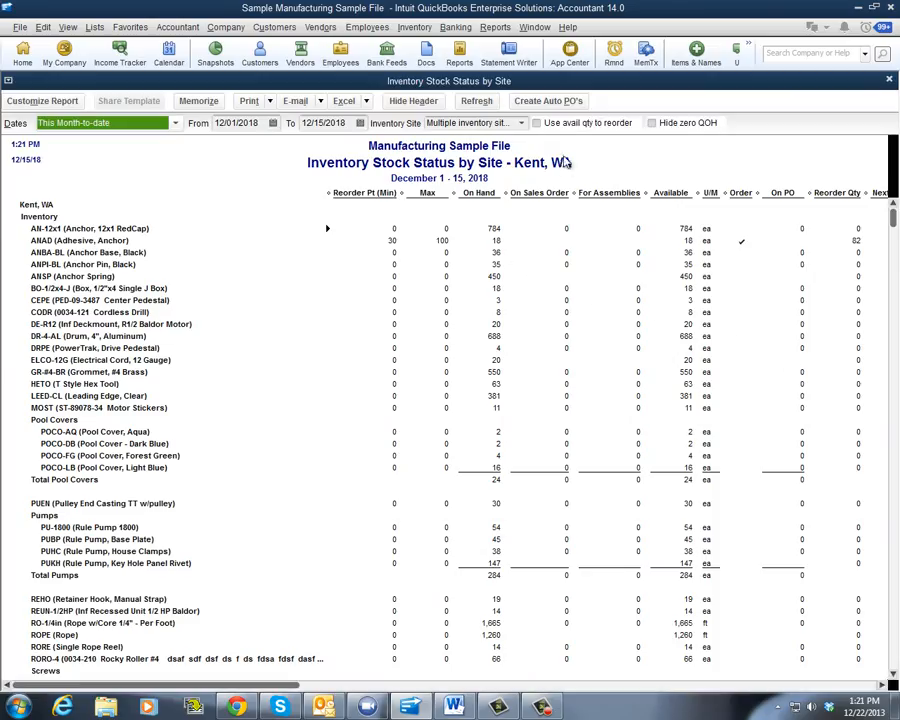
Step: Reopen Create Auto PO's from the by-site report without saving the earlier selection, mark ANAD for Kent, WA, and exit without recording the order
left_click(568, 100)
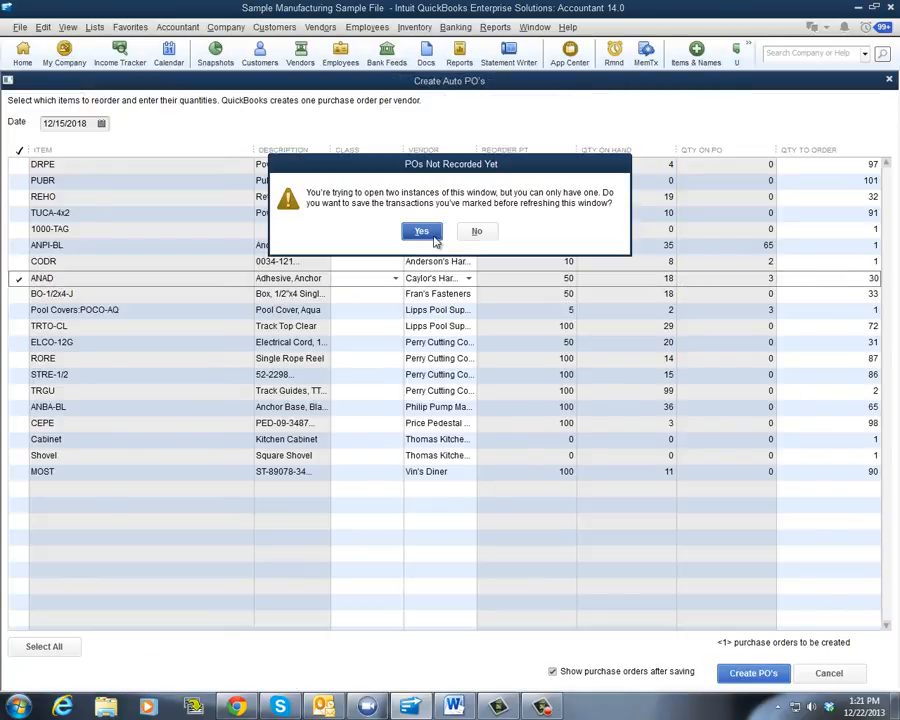
left_click(478, 233)
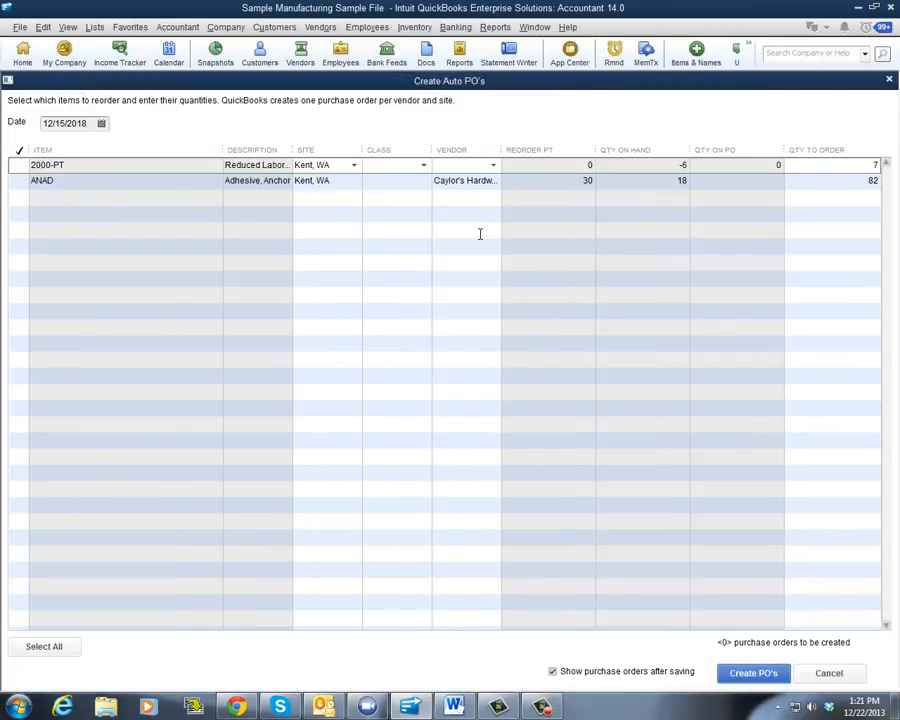
left_click(20, 181)
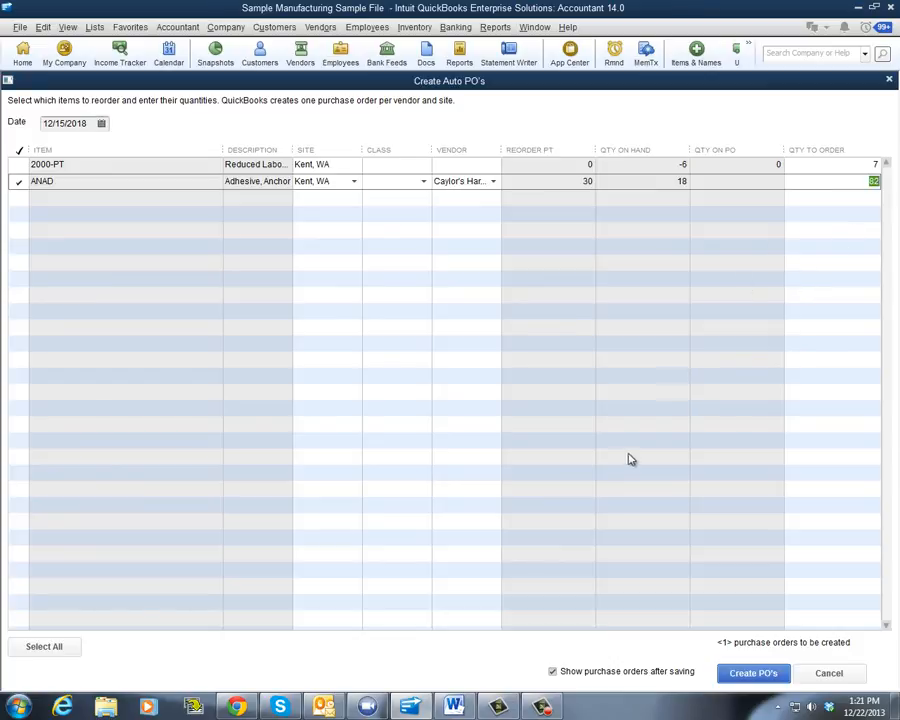
left_click(829, 673)
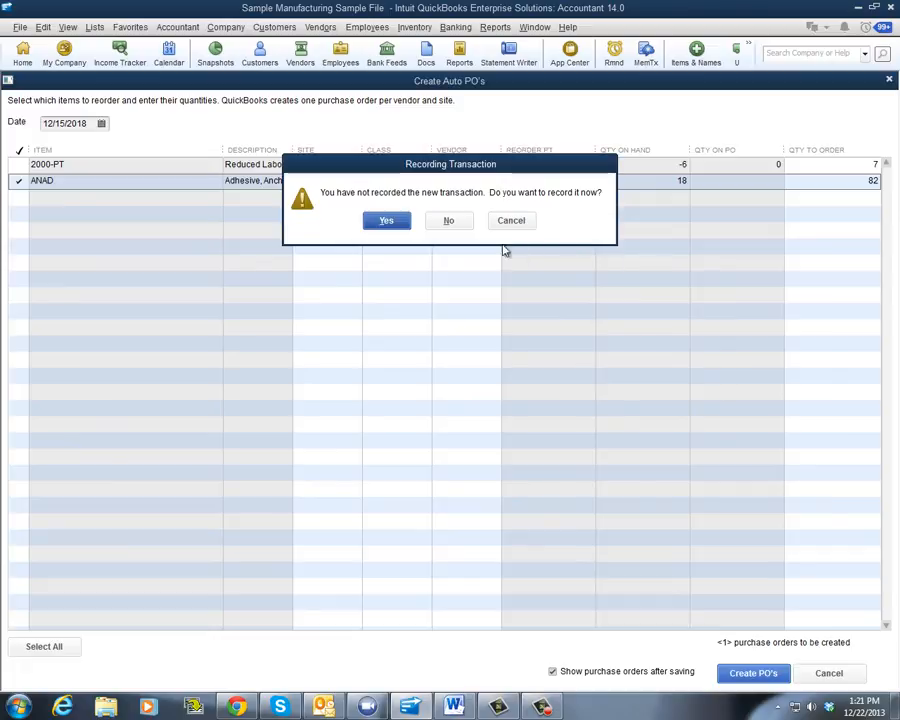
left_click(454, 222)
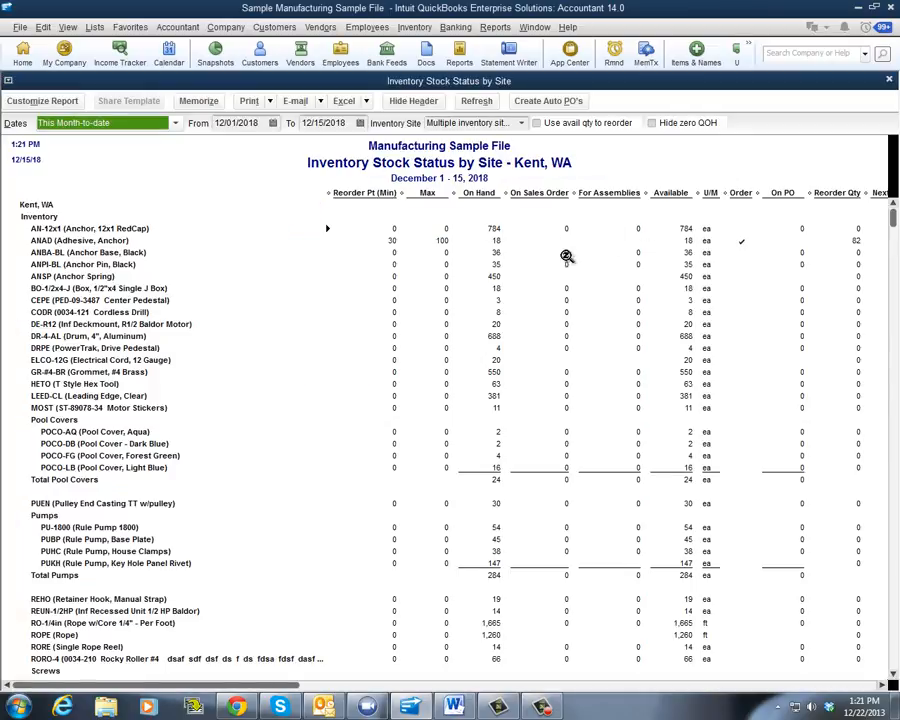